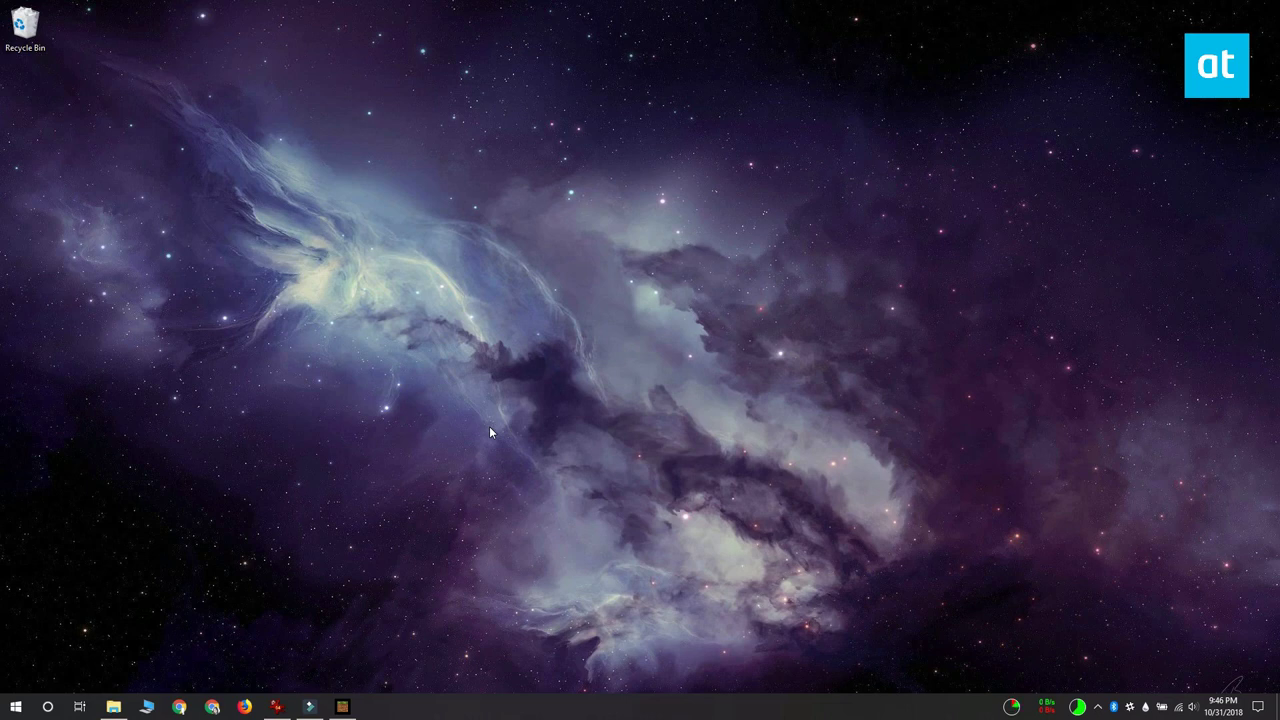
# Open the Windows Start menu with the Windows key to show its app tiles
pyautogui.press('super')
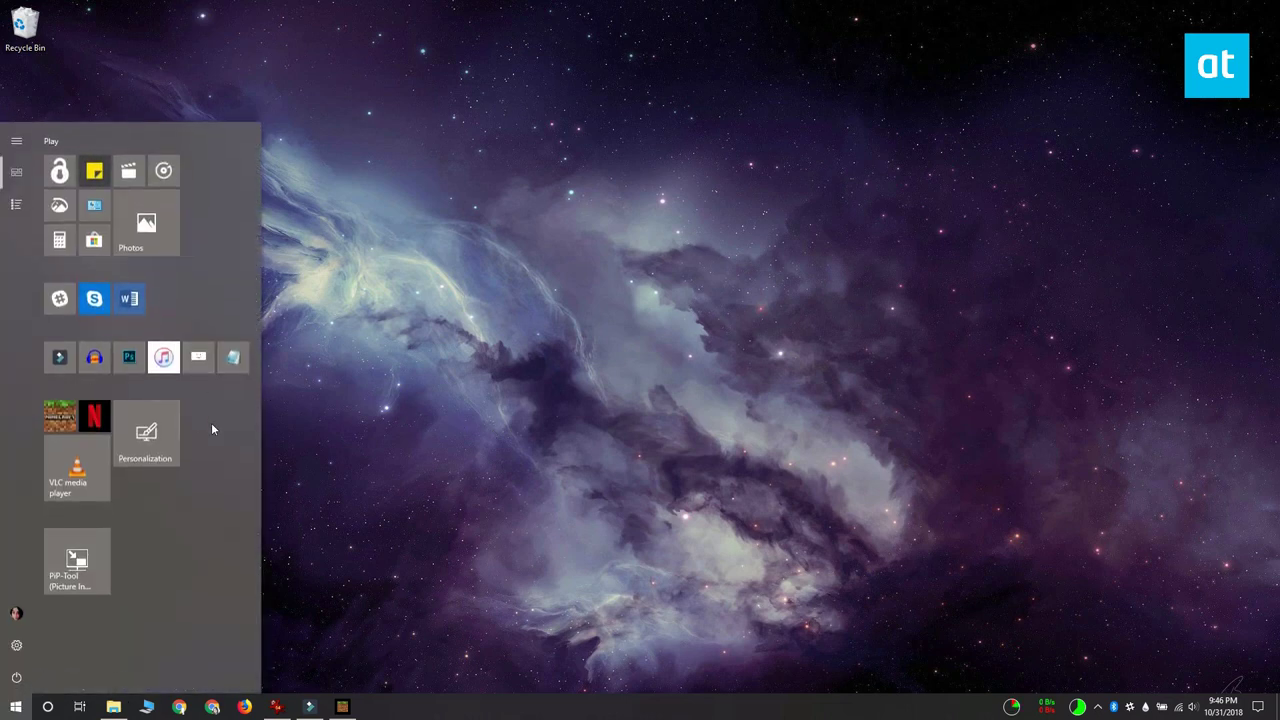
# Play the lamp video in Movies & TV's mini view and move the player lower-left
pyautogui.click(130, 171)
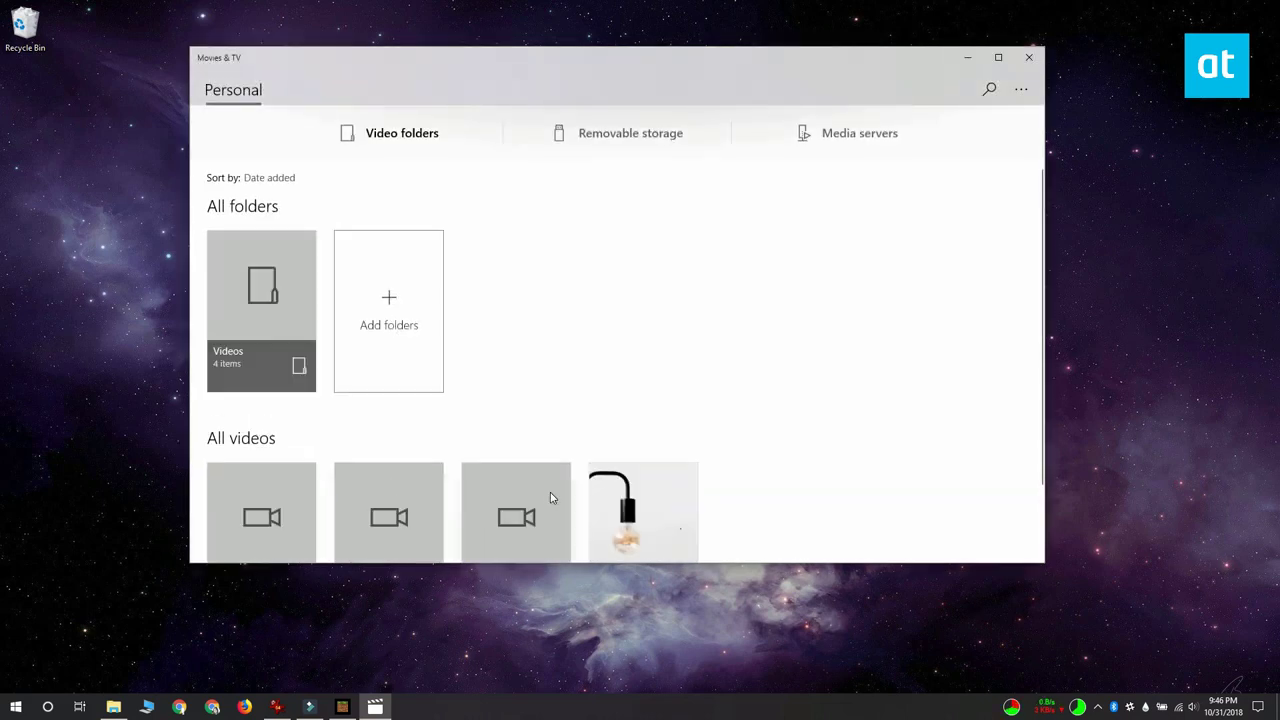
pyautogui.click(627, 505)
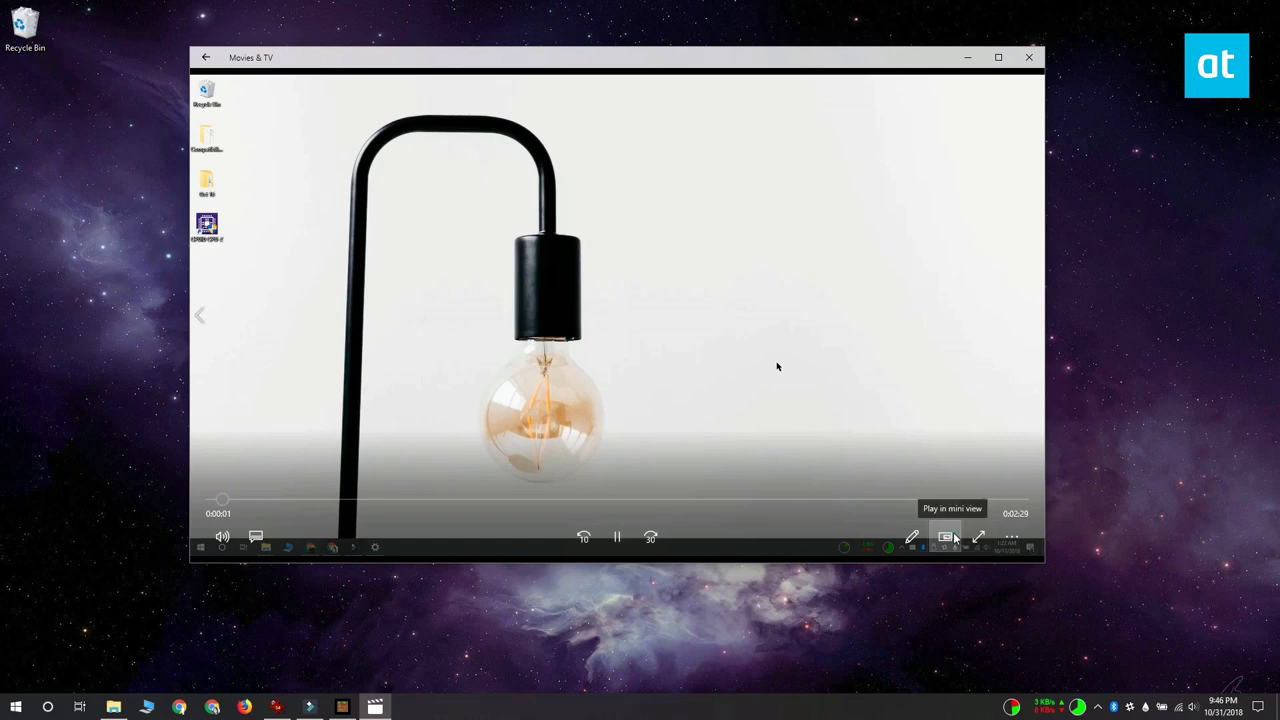
pyautogui.click(948, 540)
pyautogui.moveTo(1098, 110)
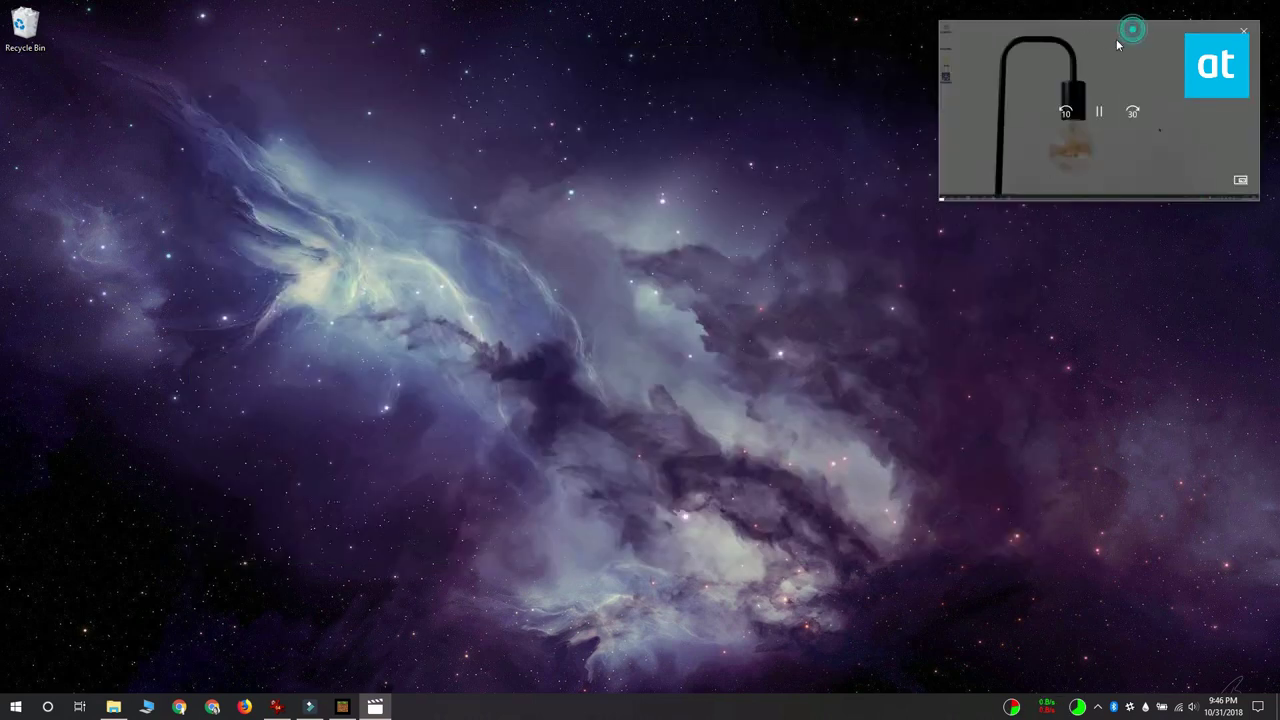
pyautogui.moveTo(1119, 44); pyautogui.dragTo(978, 135)
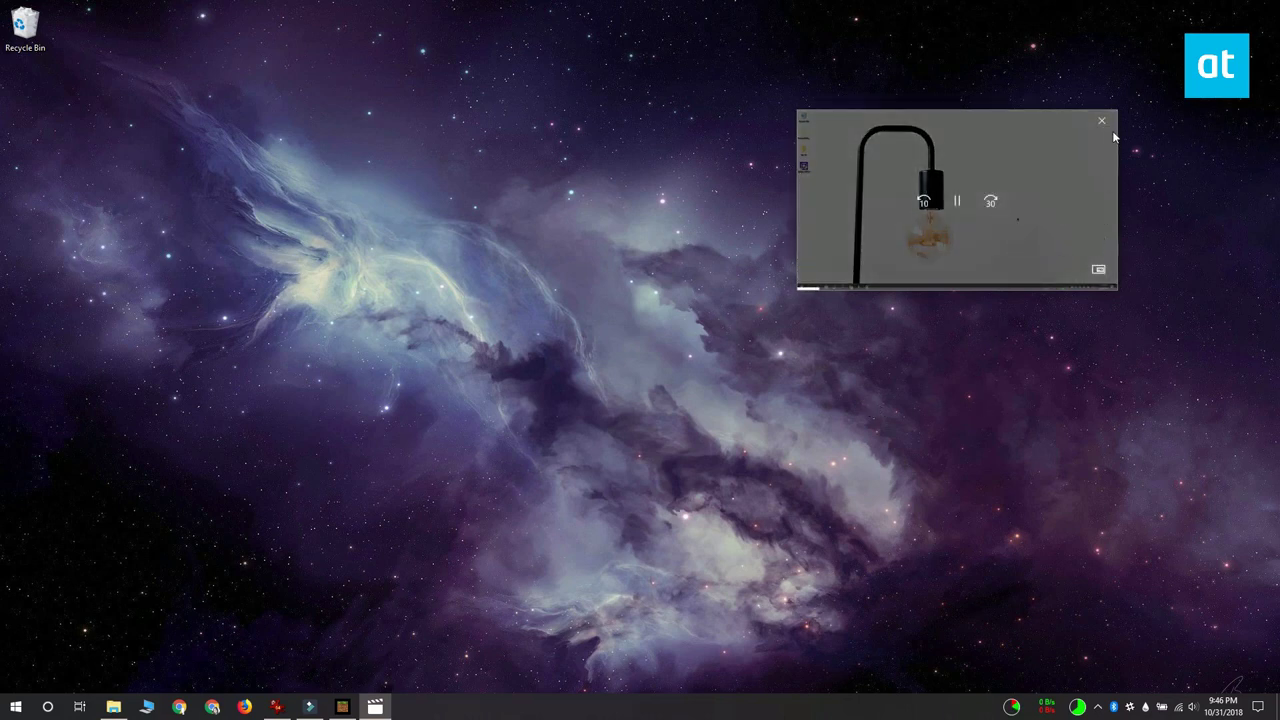
# Close the mini video player, launch PiP-Tool, and select Minecraft as its source window
pyautogui.click(1104, 124)
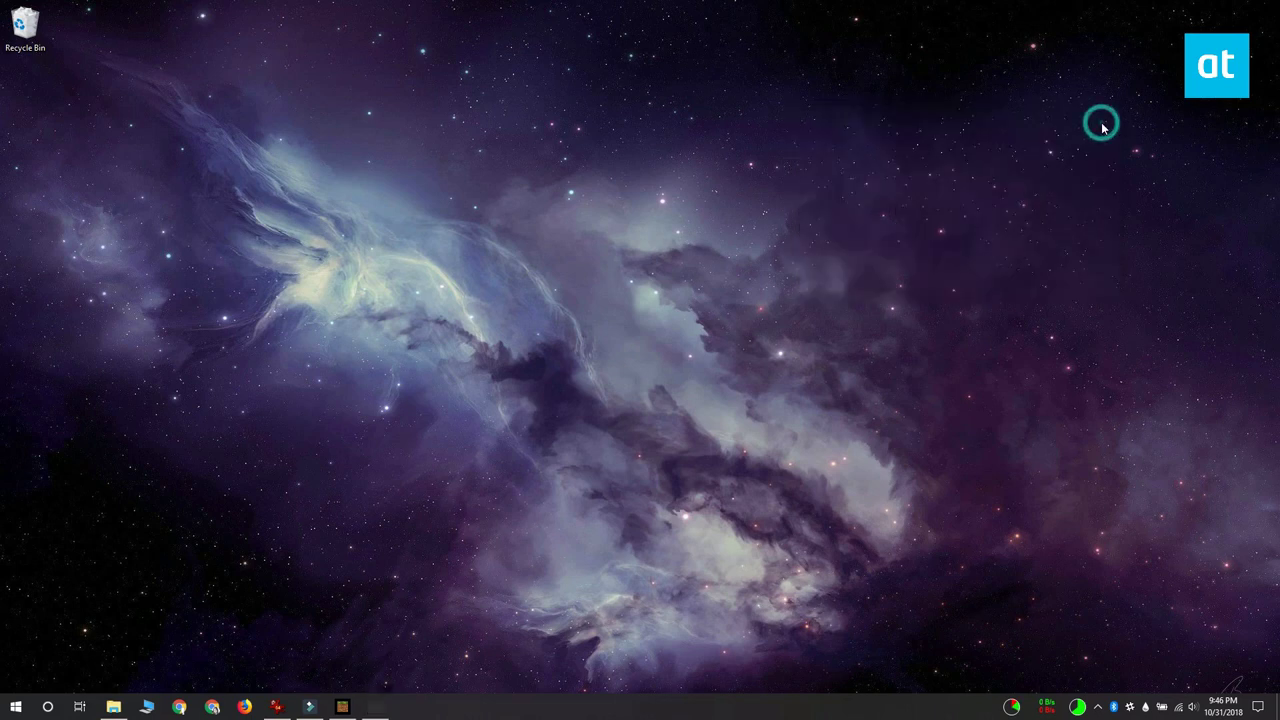
pyautogui.click(16, 707)
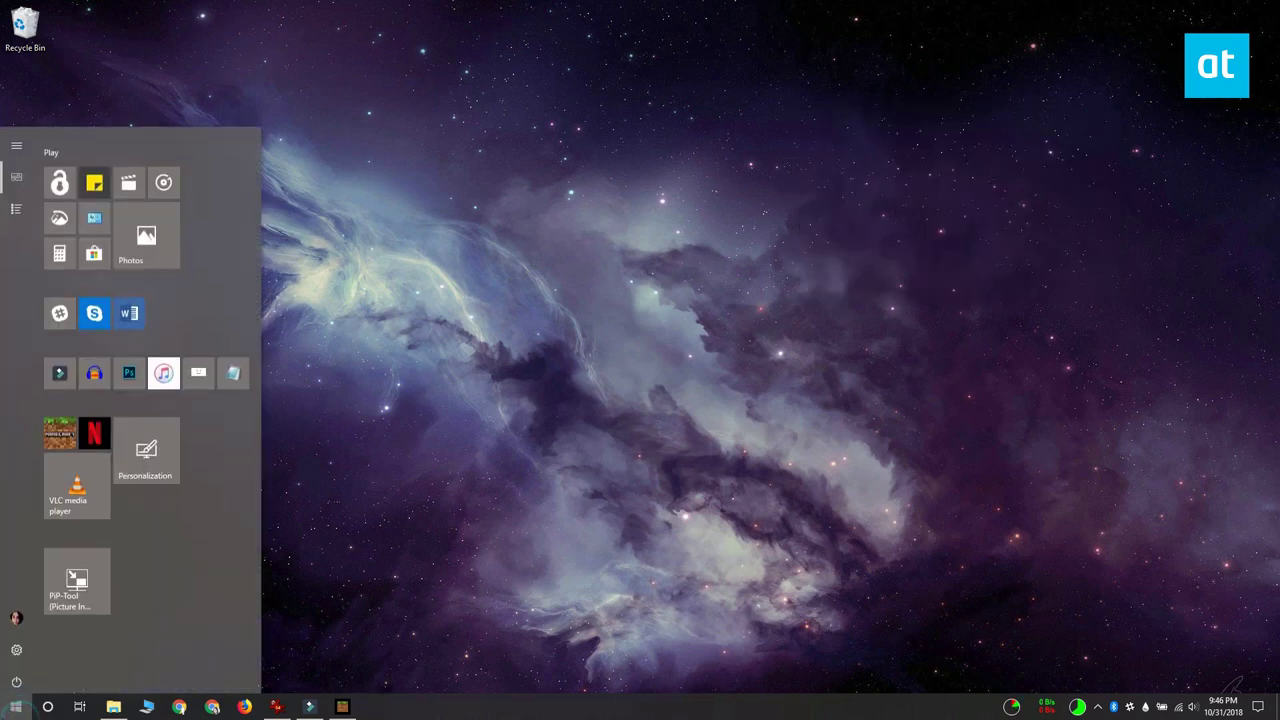
pyautogui.click(69, 588)
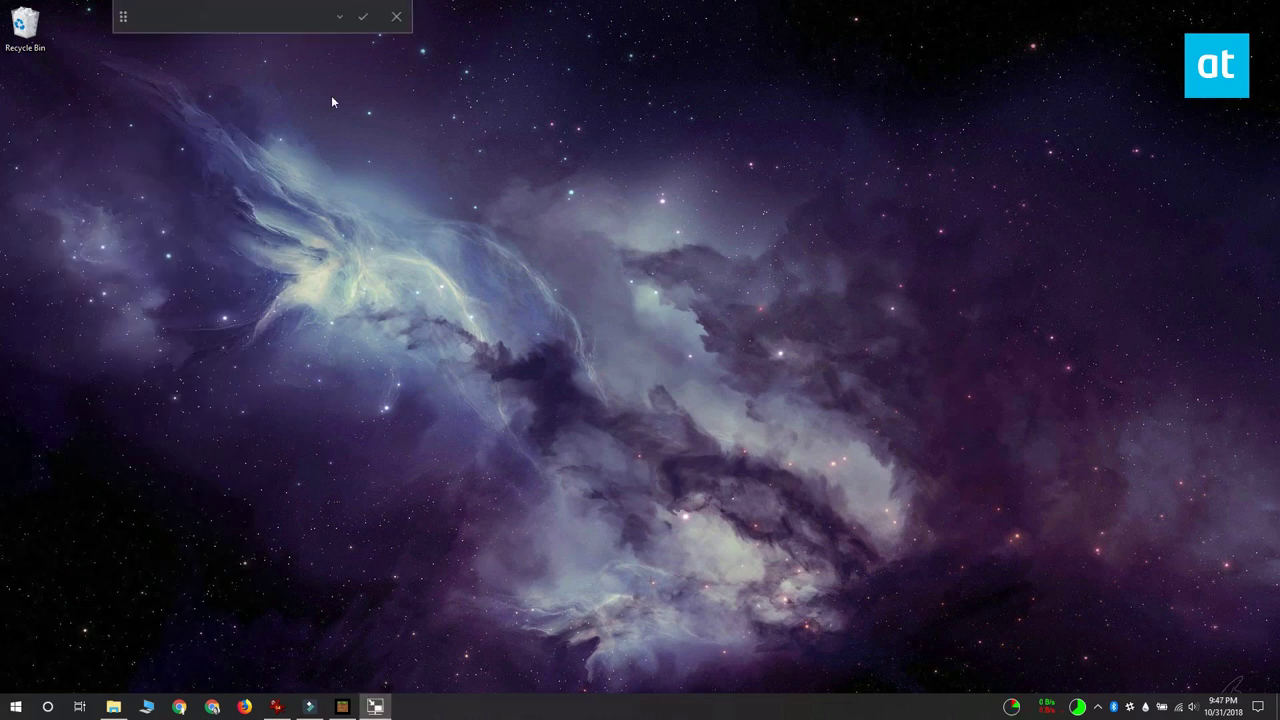
pyautogui.click(340, 17)
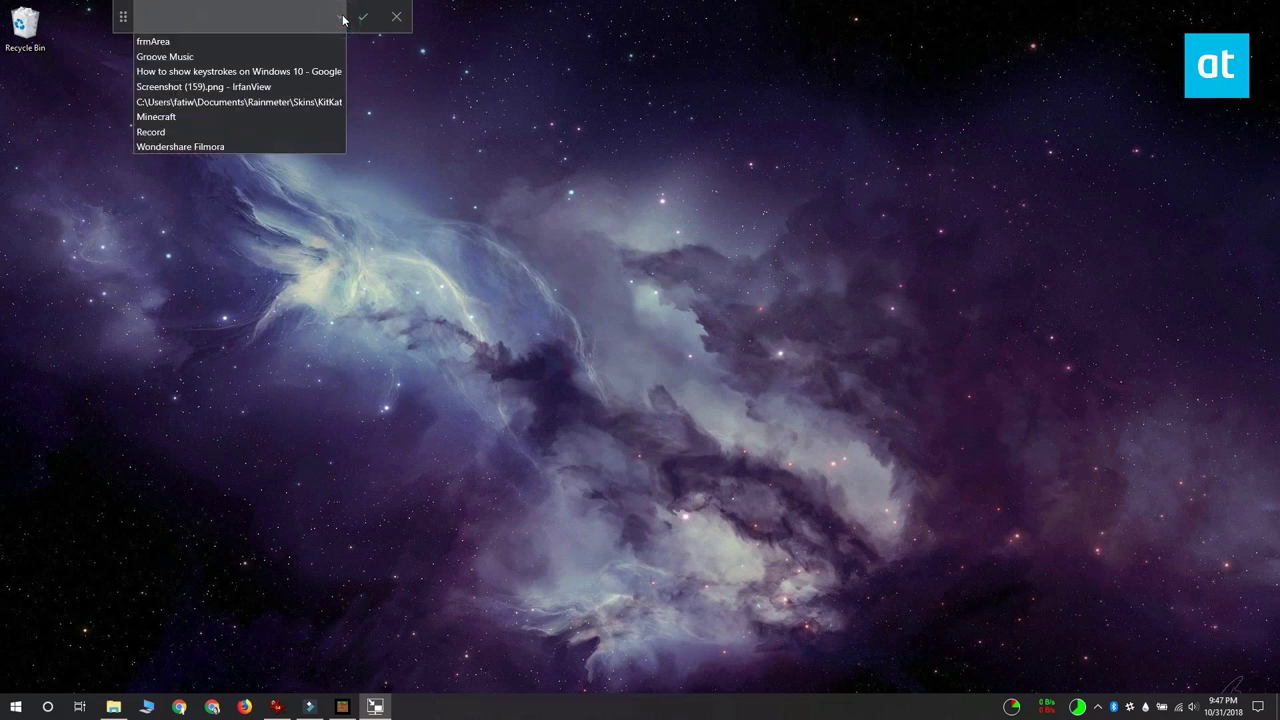
pyautogui.click(327, 118)
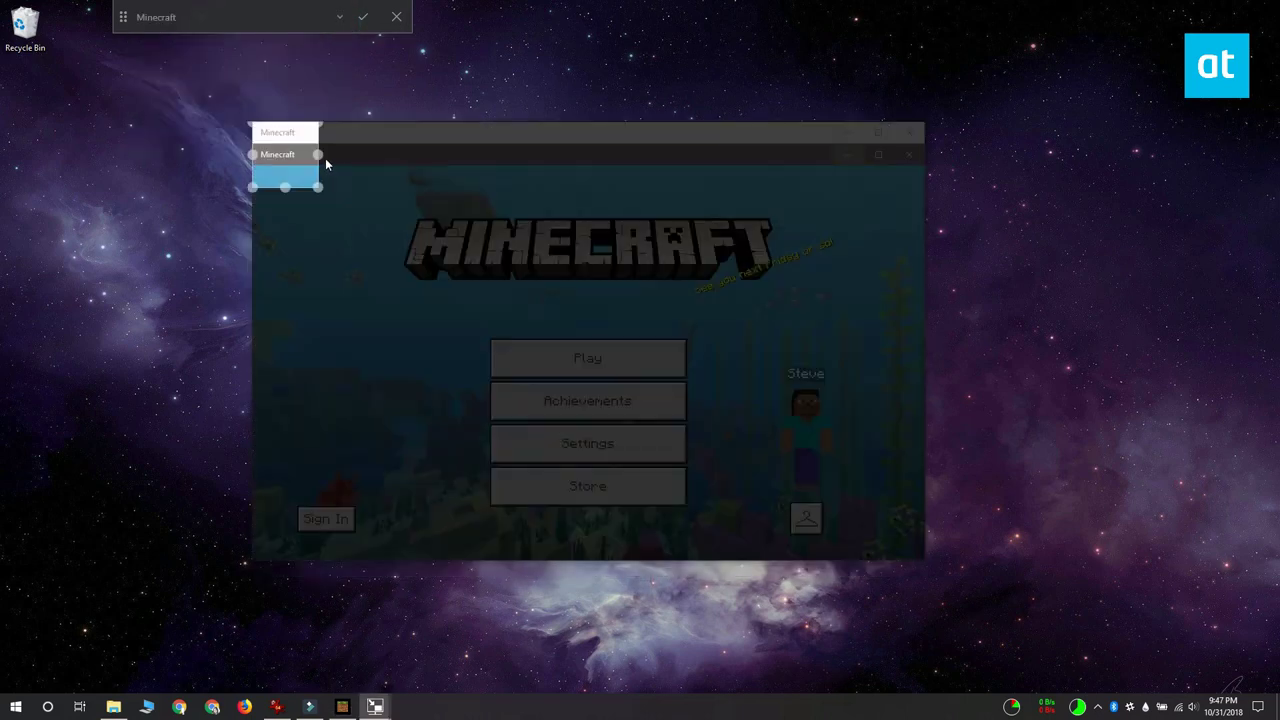
# Stretch the capture region over the whole Minecraft window and start picture-in-picture mode
pyautogui.moveTo(452, 320); pyautogui.dragTo(252, 126)
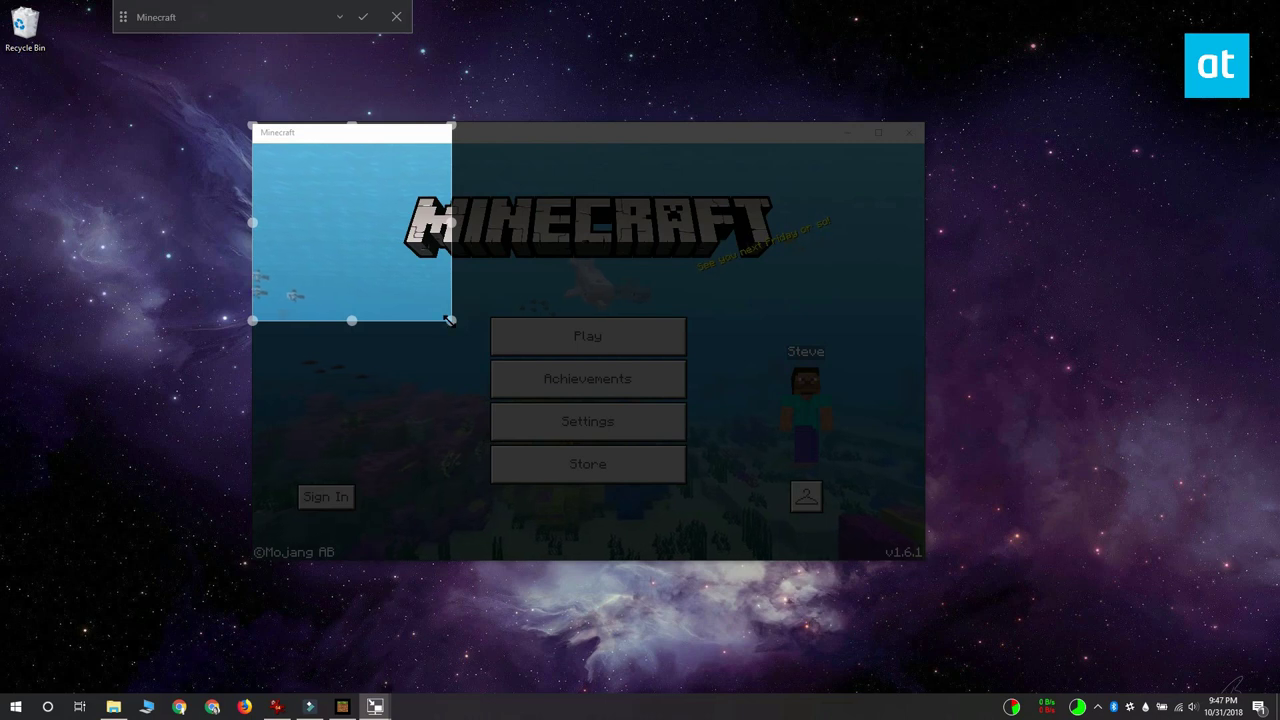
pyautogui.moveTo(449, 319)
pyautogui.mouseDown()
pyautogui.moveTo(786, 514)
pyautogui.moveTo(924, 560)
pyautogui.mouseUp()
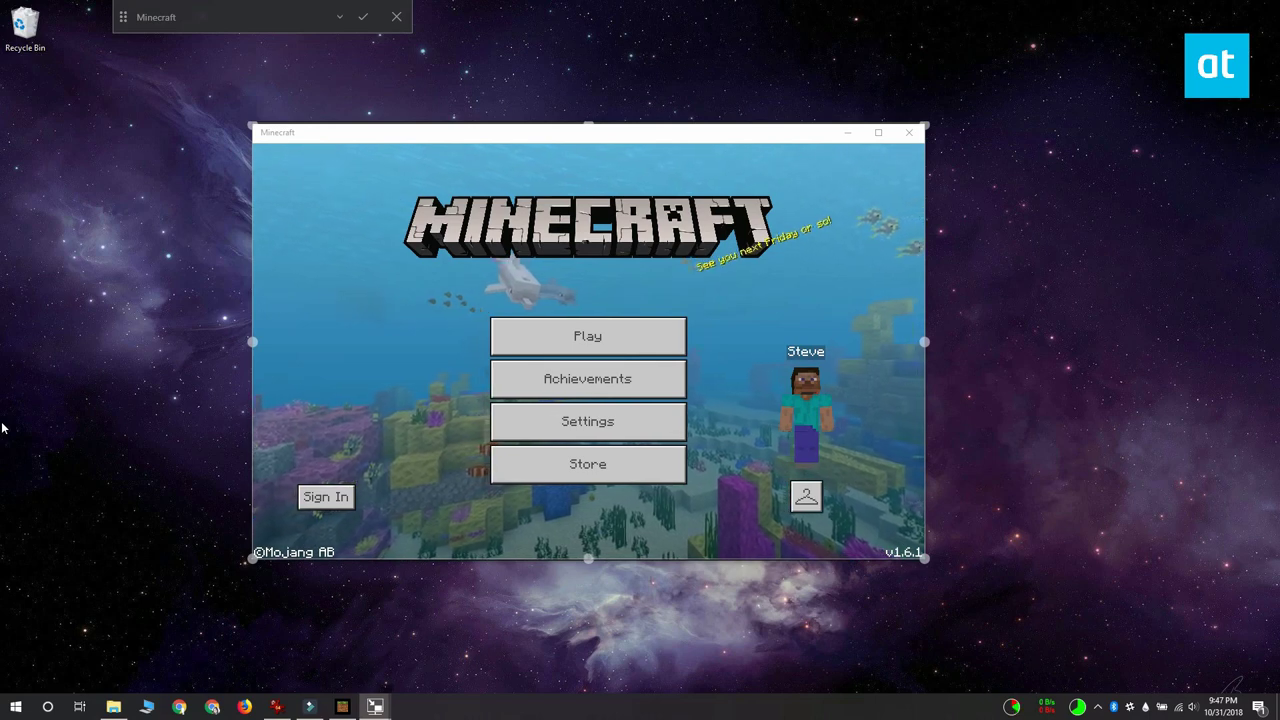
pyautogui.click(362, 17)
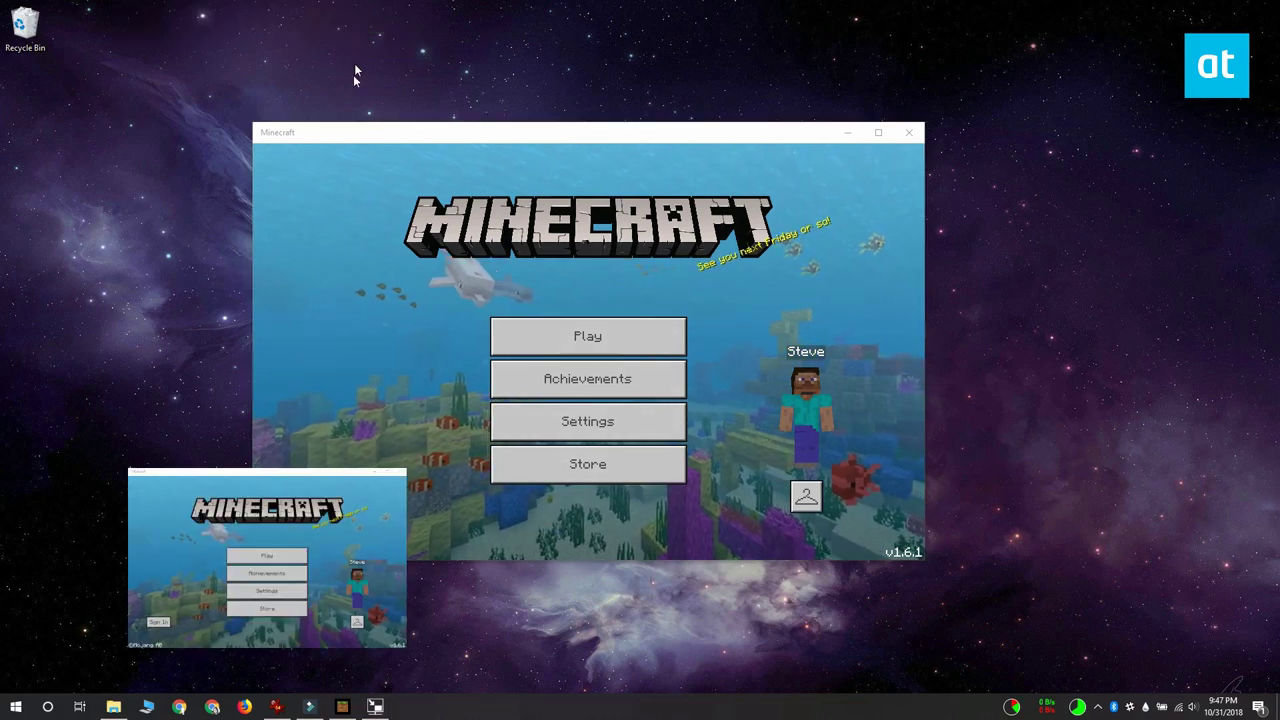
# Minimise Minecraft, move the floating view to upper centre, and return to window selection
pyautogui.click(846, 132)
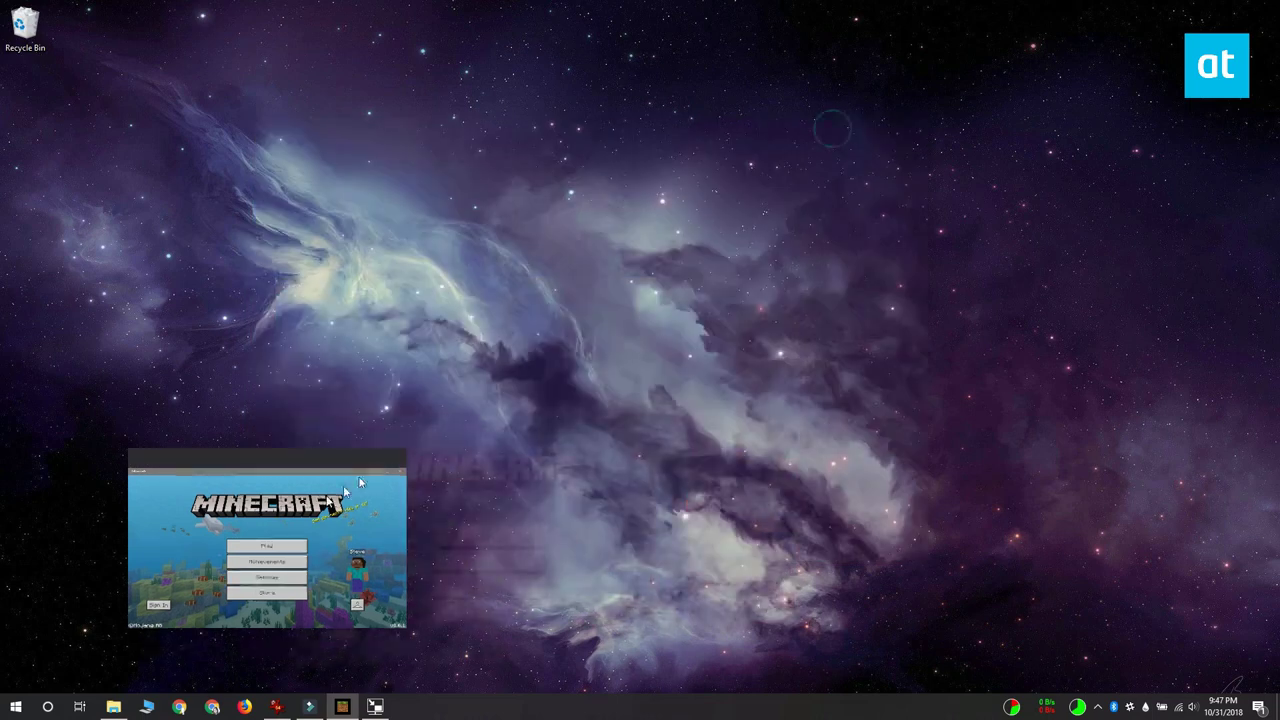
pyautogui.moveTo(296, 459); pyautogui.dragTo(628, 186)
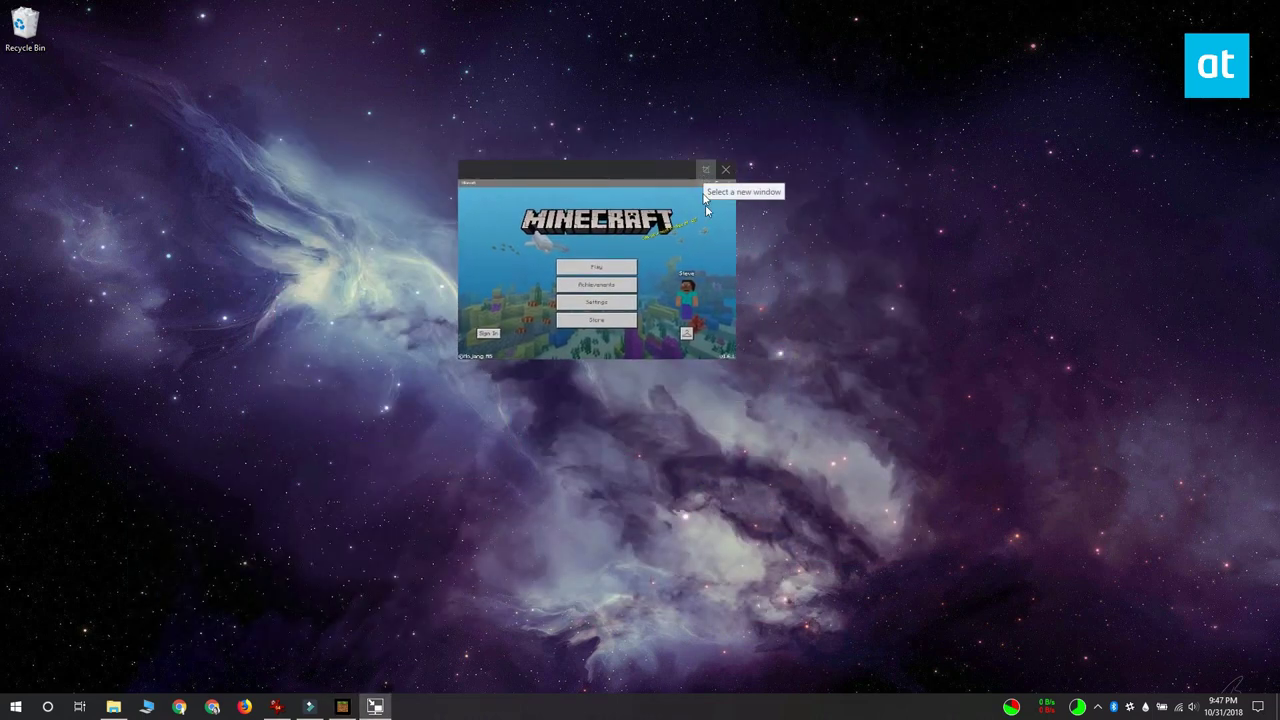
pyautogui.click(704, 172)
# Launch Notepad, move it up-left, place the floating Minecraft view over it, and enlarge the view
pyautogui.click(18, 706)
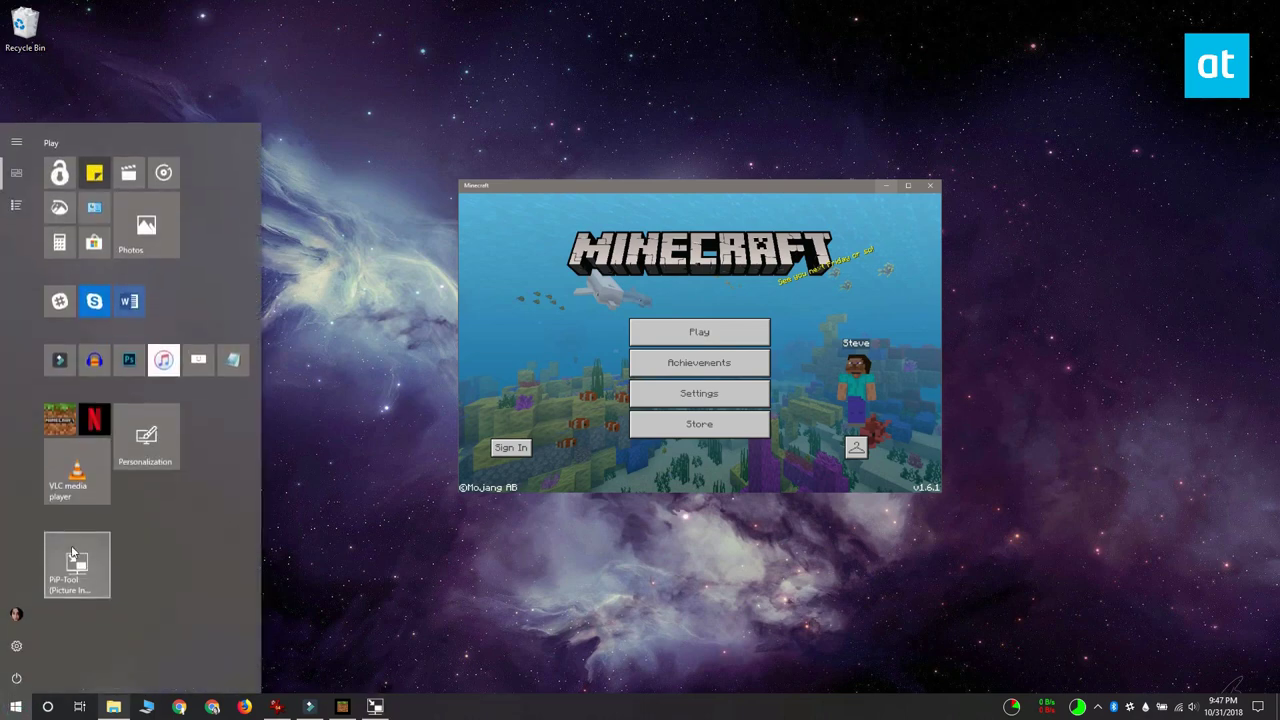
pyautogui.click(237, 360)
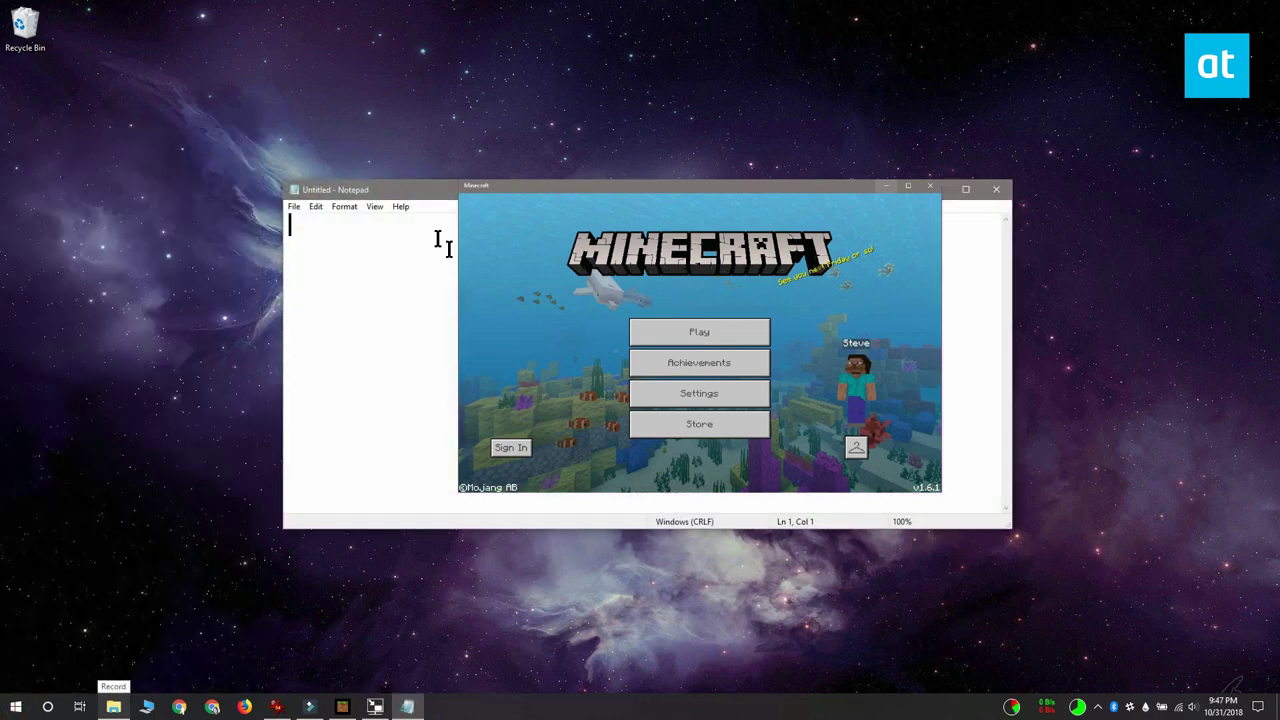
pyautogui.moveTo(407, 193); pyautogui.dragTo(330, 160)
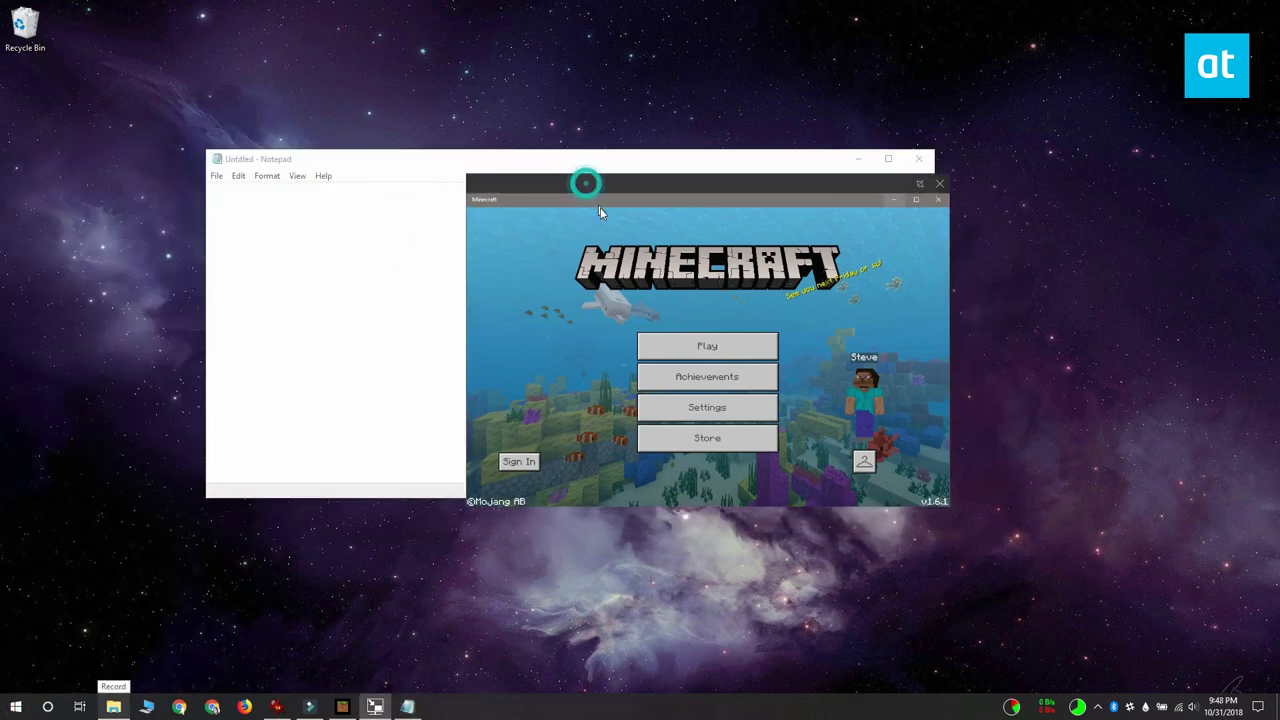
pyautogui.moveTo(586, 183)
pyautogui.mouseDown()
pyautogui.moveTo(866, 129)
pyautogui.moveTo(649, 122)
pyautogui.mouseUp()
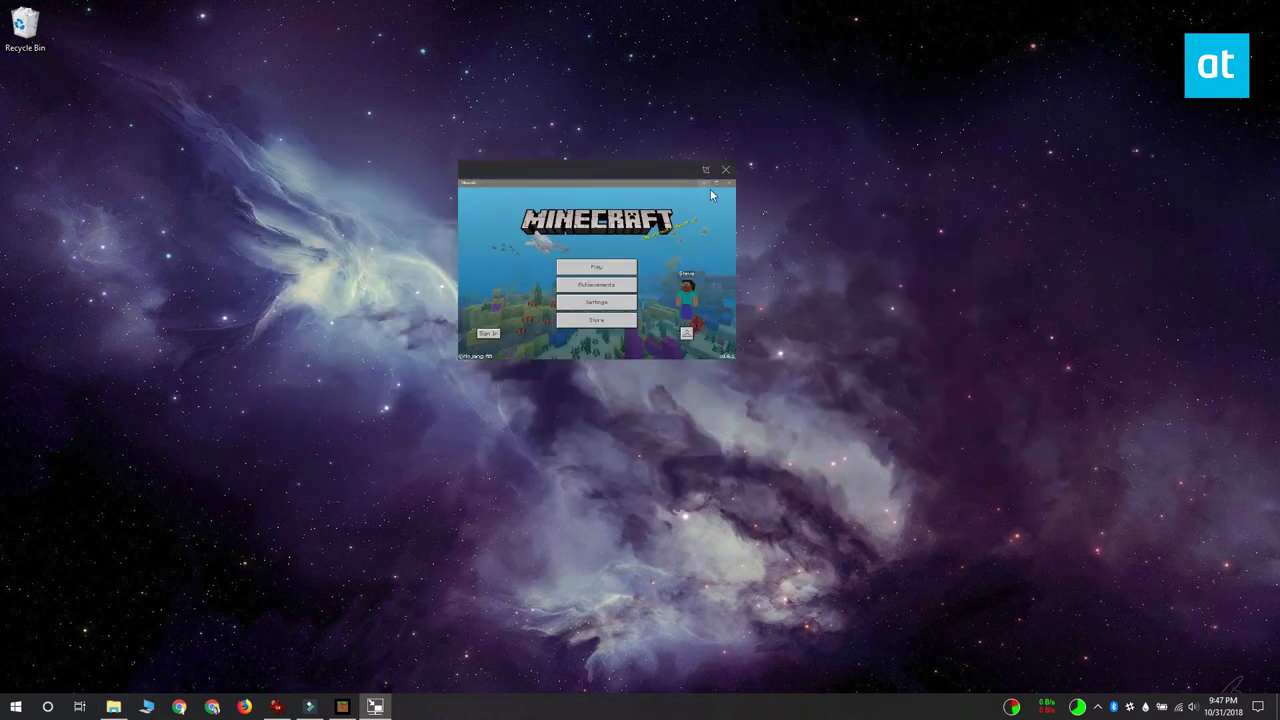
pyautogui.moveTo(726, 169)
pyautogui.moveTo(737, 360); pyautogui.dragTo(940, 492)
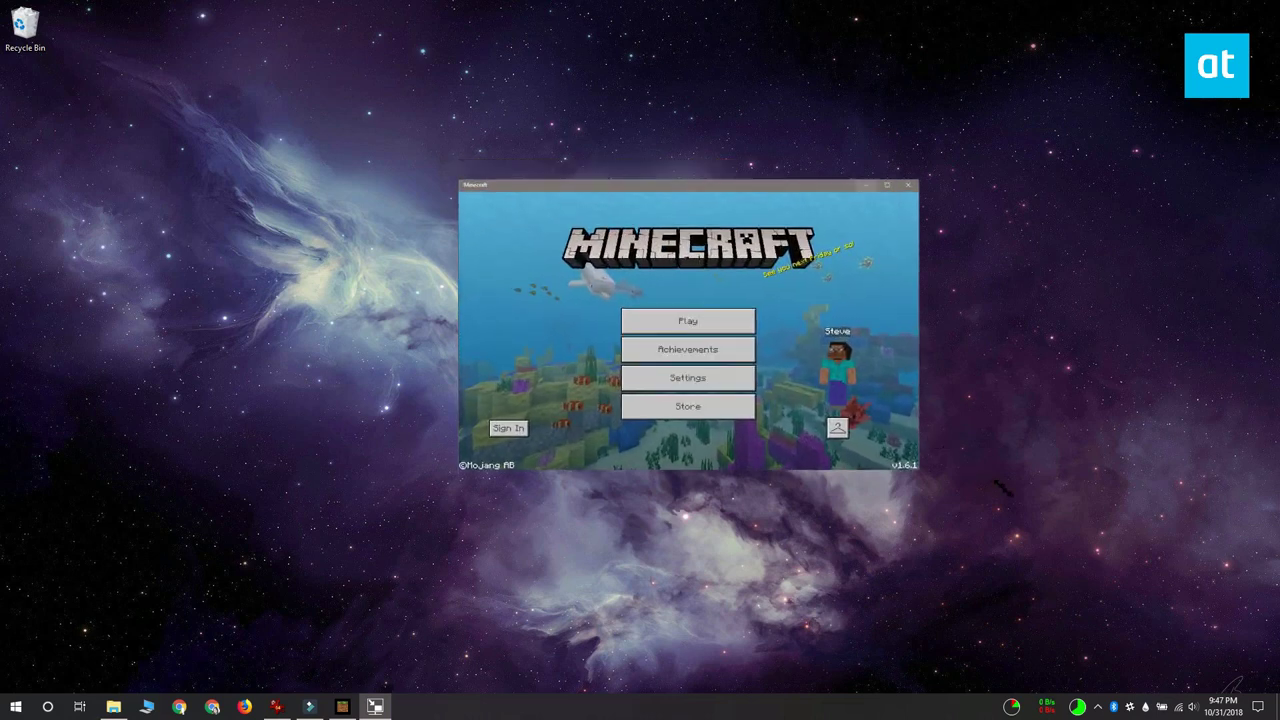